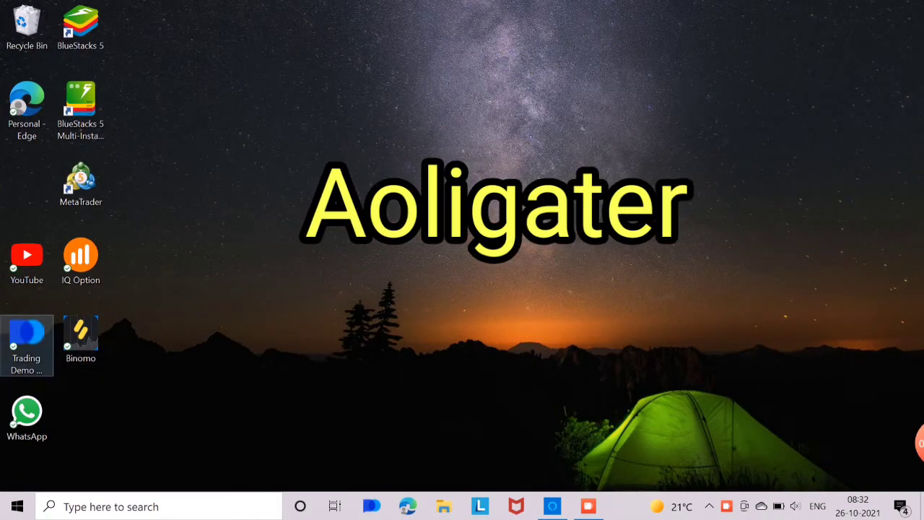
# - Open the Pocket Option trading demo, set the EUR/GBP chart timeframe to M1 and add the Alligator indicator
pyautogui.doubleClick(27, 340)
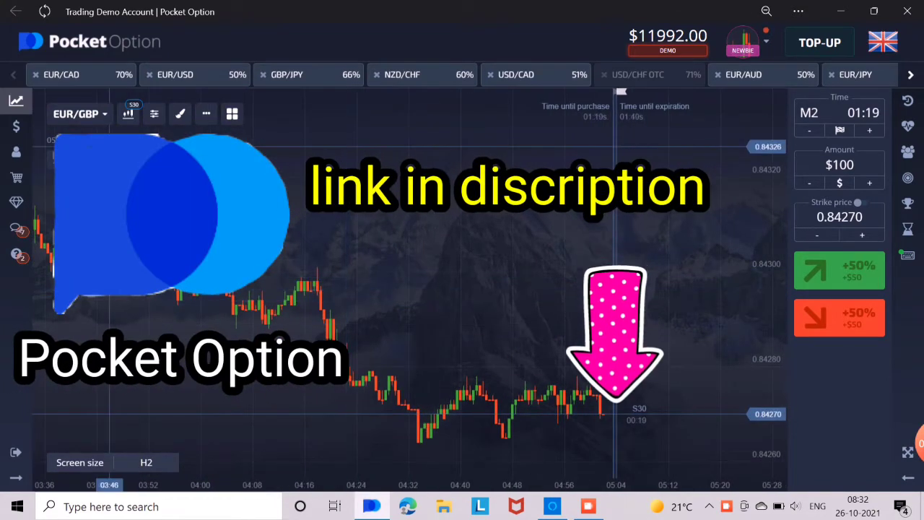
pyautogui.click(128, 114)
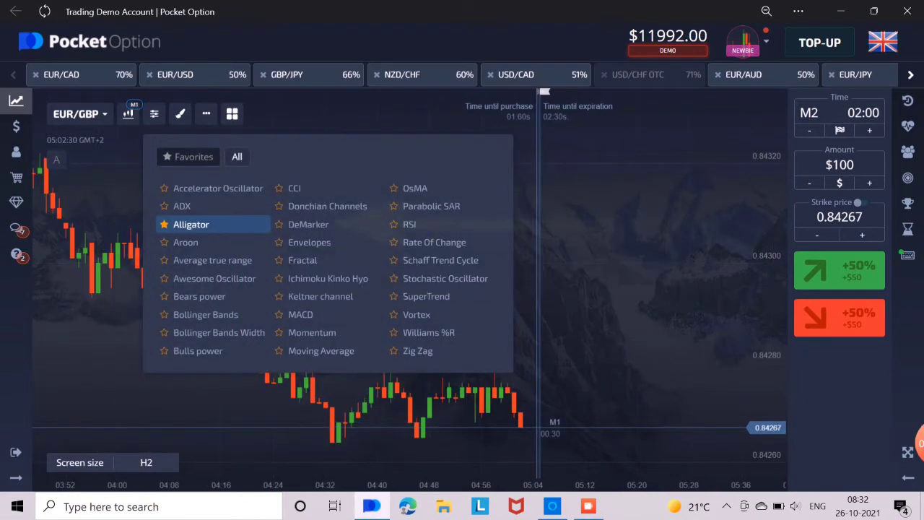
pyautogui.click(190, 223)
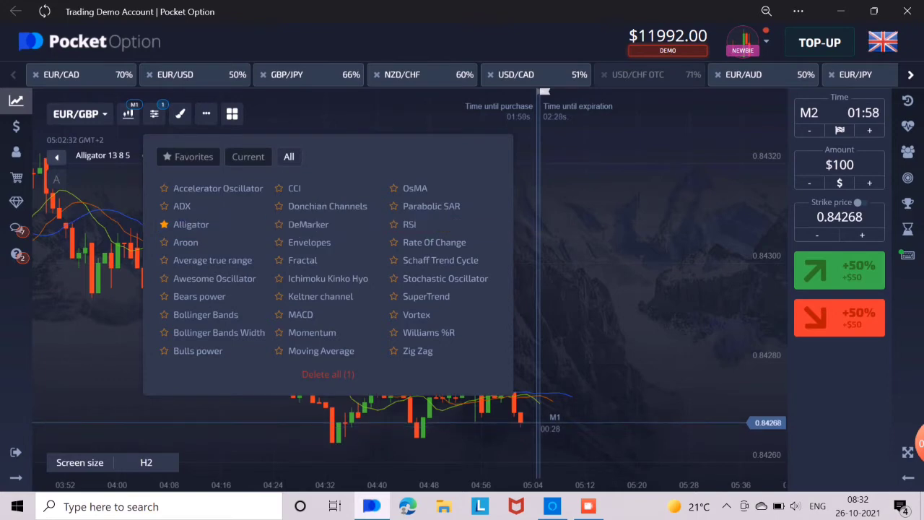
pyautogui.click(233, 426)
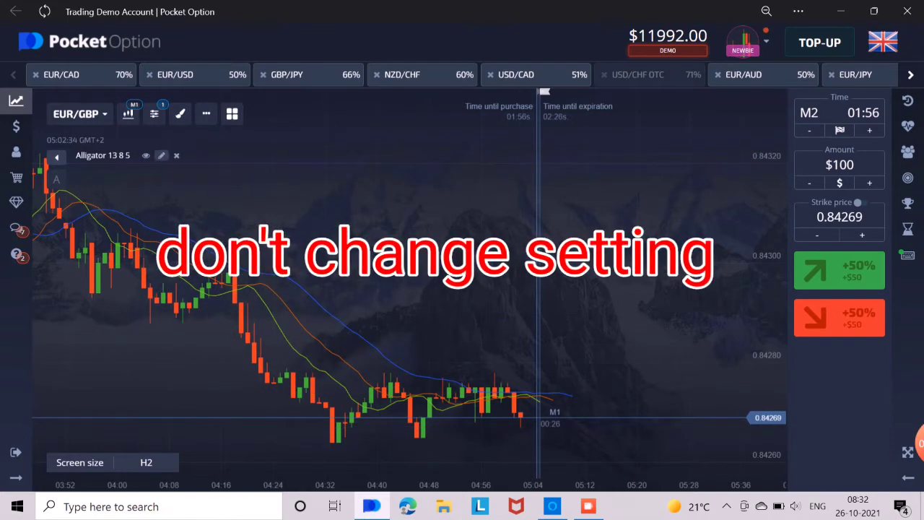
# - Set the line width of the Alligator's lips, teeth and jaws to 2px and save the indicator settings
pyautogui.click(161, 155)
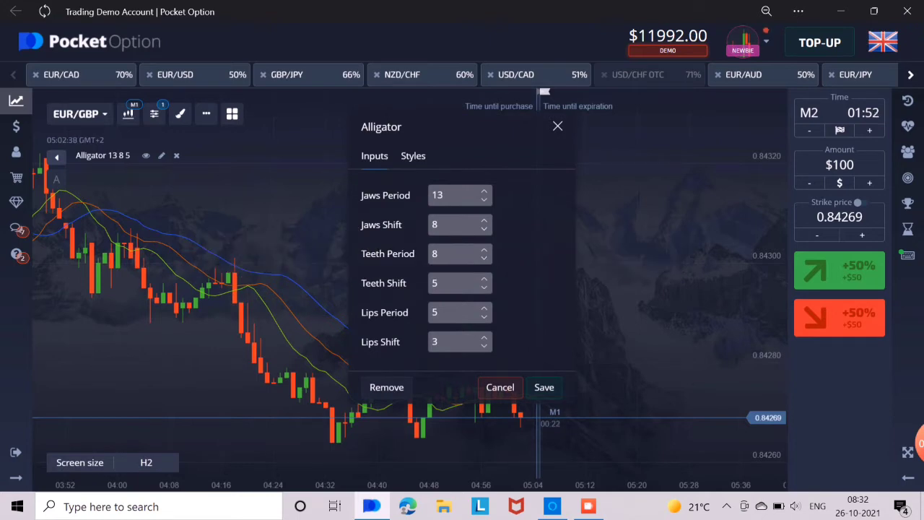
pyautogui.click(413, 156)
pyautogui.click(427, 239)
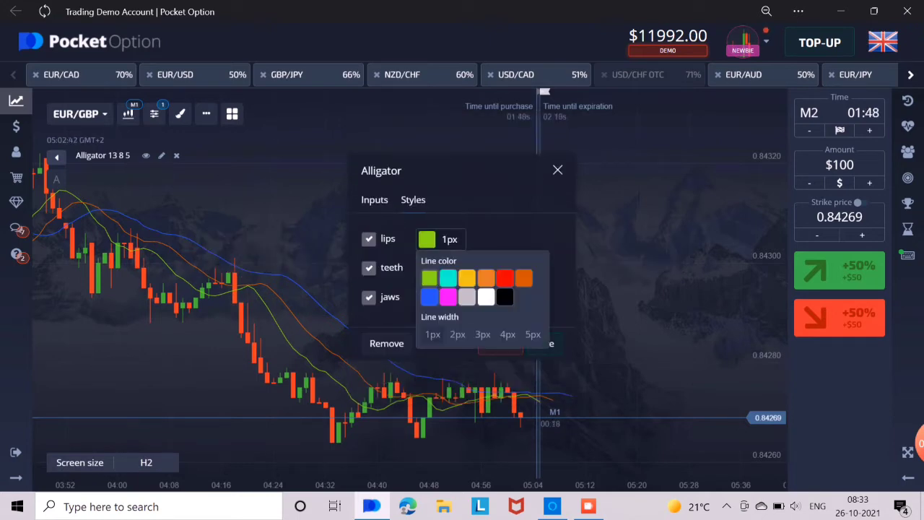
pyautogui.click(441, 239)
pyautogui.click(441, 268)
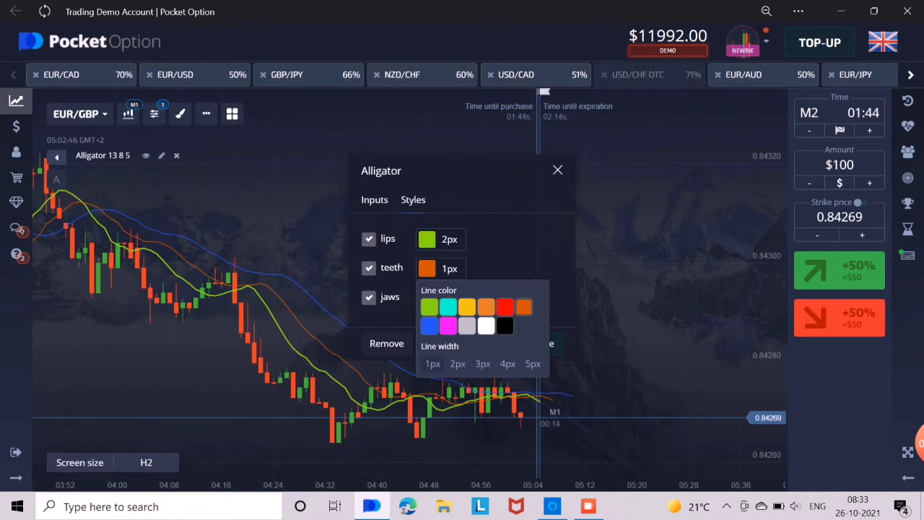
pyautogui.click(440, 268)
pyautogui.click(440, 298)
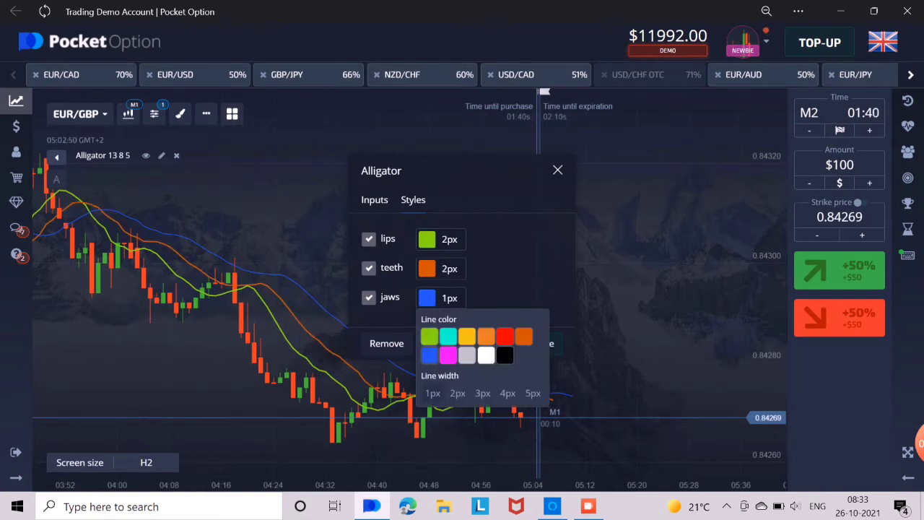
pyautogui.click(440, 298)
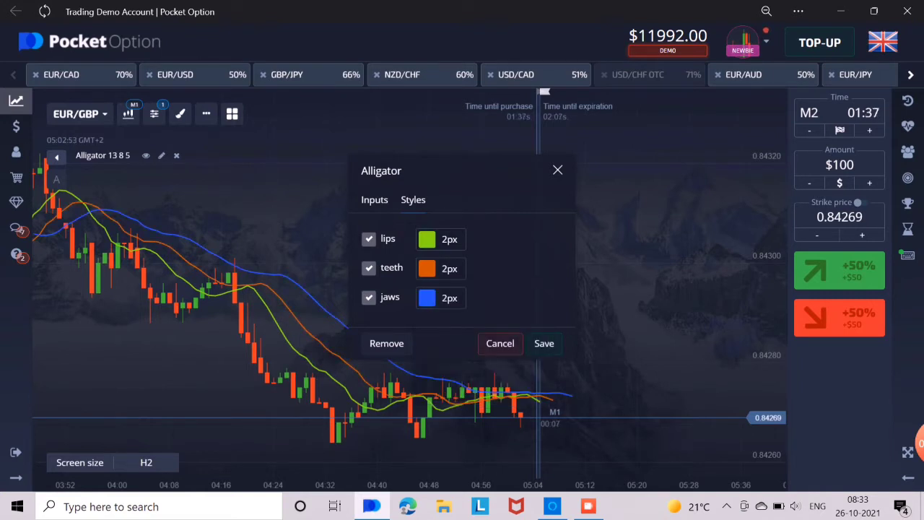
pyautogui.click(544, 344)
# - Examine the earlier EUR/GBP candles for places where the Alligator lines cross and spread apart
pyautogui.scroll(-3, 397, 245)
pyautogui.moveTo(323, 243); pyautogui.dragTo(477, 210)
pyautogui.moveTo(333, 243); pyautogui.dragTo(397, 240)
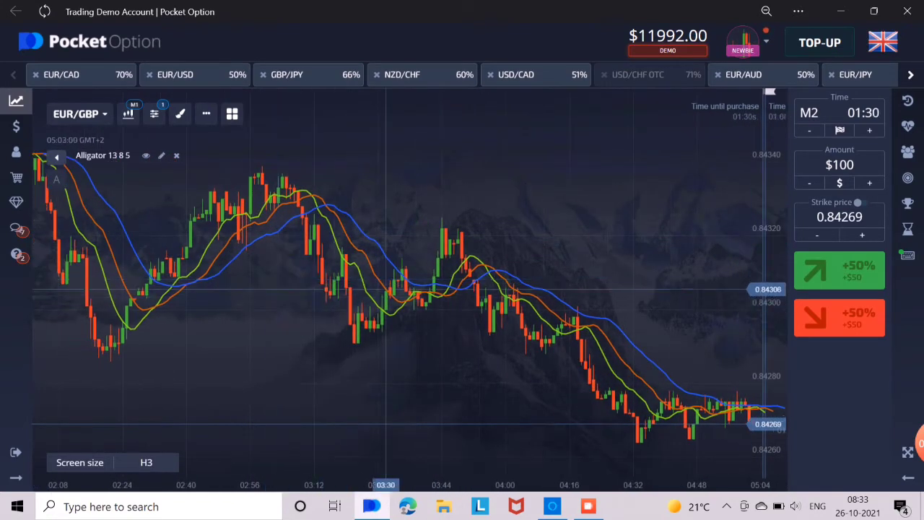
pyautogui.moveTo(479, 285); pyautogui.dragTo(391, 284)
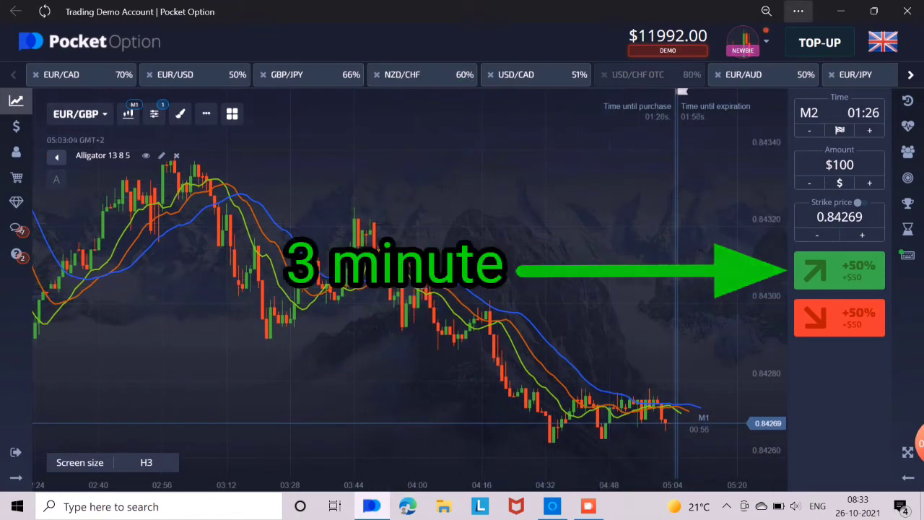
pyautogui.click(766, 12)
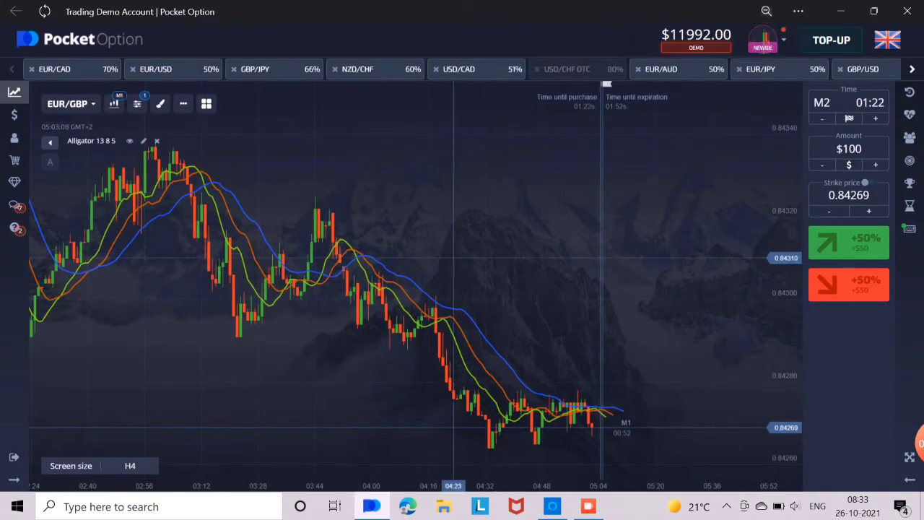
pyautogui.moveTo(432, 250); pyautogui.dragTo(533, 231)
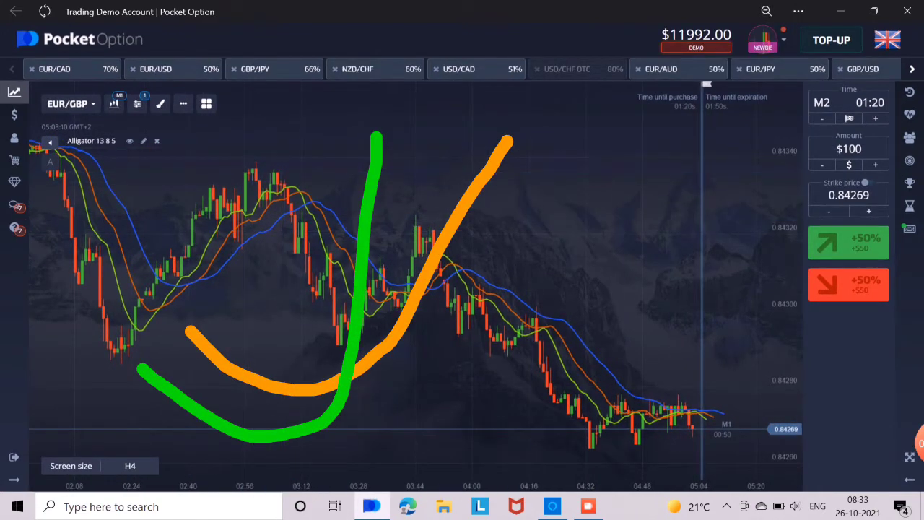
# - Compare the Alligator lines on EUR/USD, GBP/JPY, NZD/CHF, USD/CAD, EUR/AUD, EUR/JPY and GBP/USD for an entry signal
pyautogui.click(54, 69)
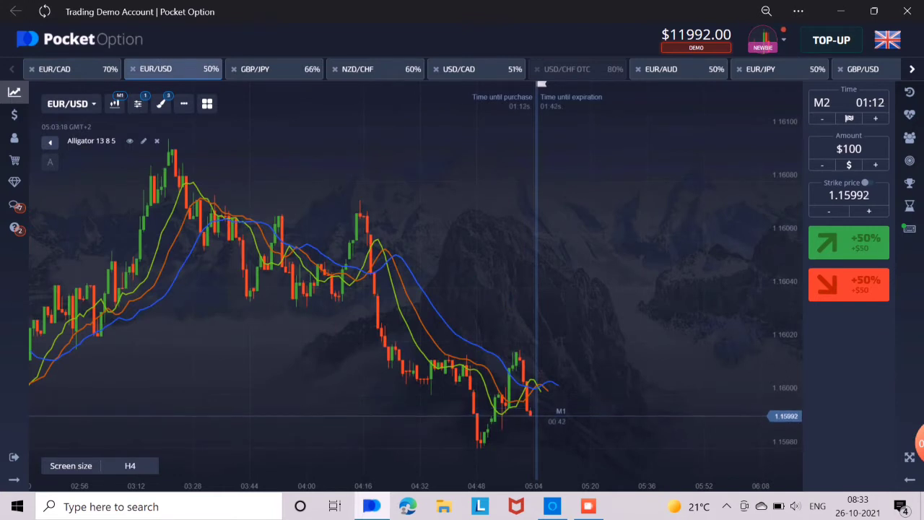
pyautogui.click(275, 69)
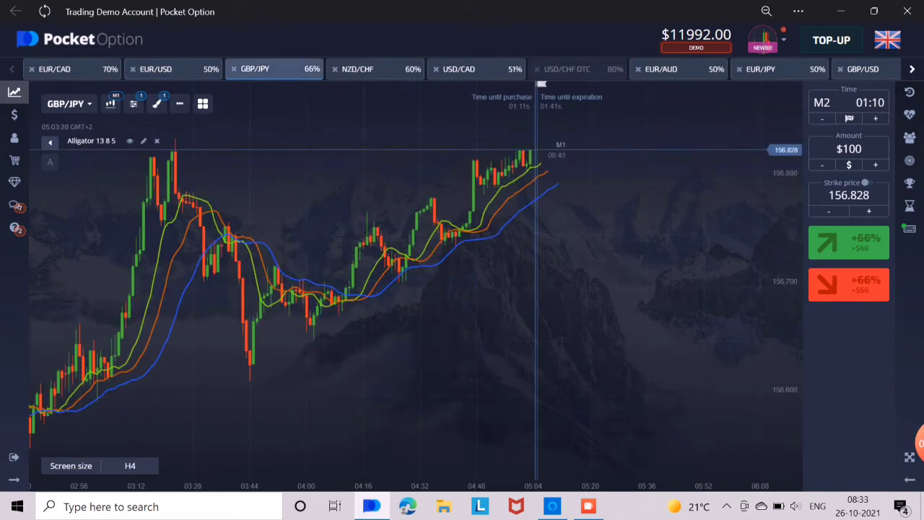
pyautogui.click(375, 70)
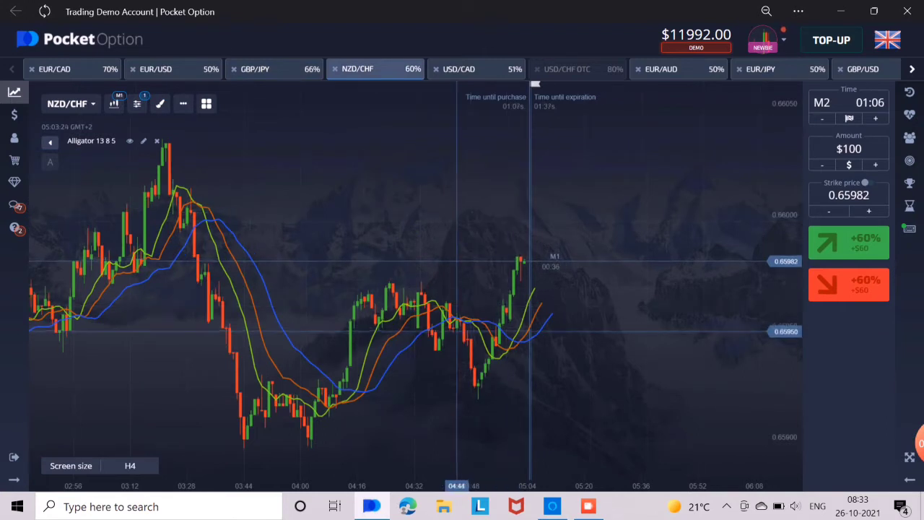
pyautogui.scroll(1, 513, 328)
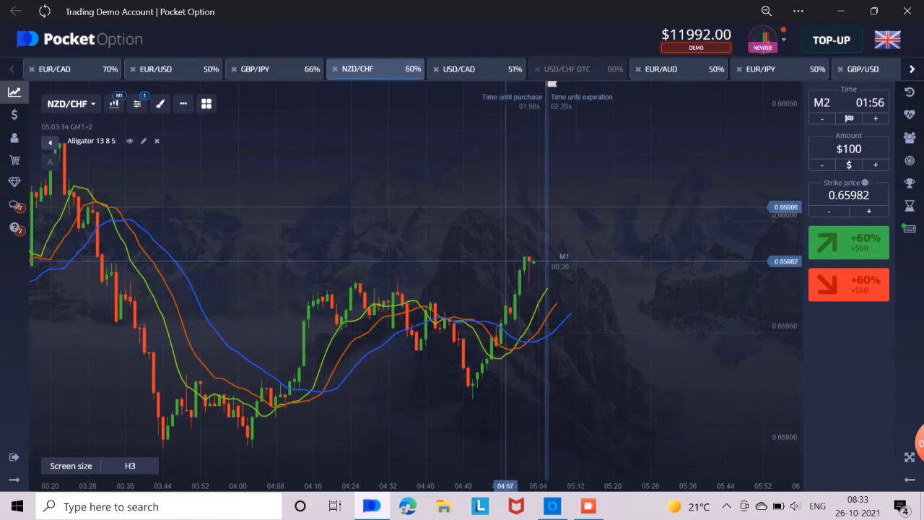
pyautogui.click(468, 70)
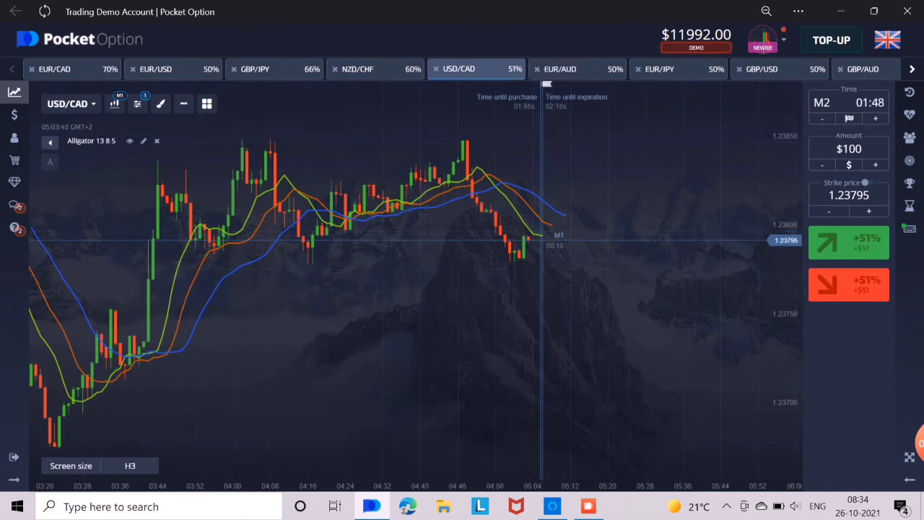
pyautogui.click(560, 68)
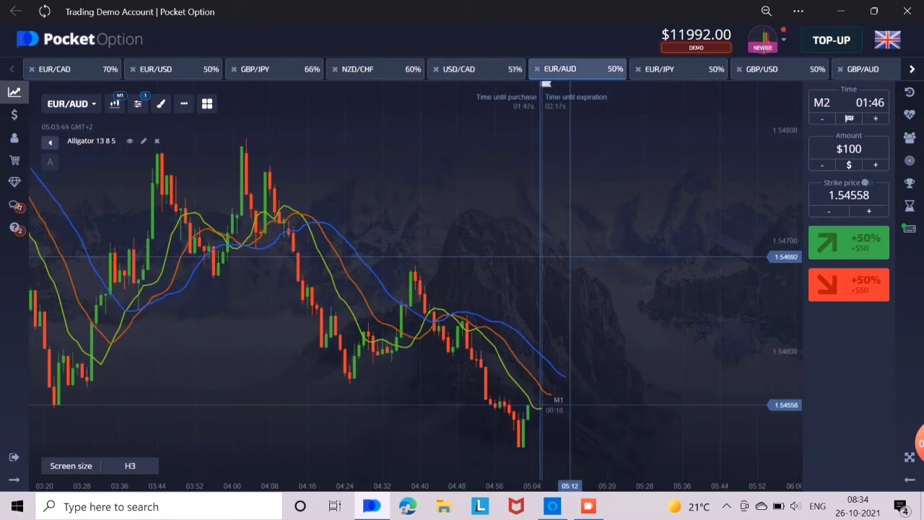
pyautogui.click(659, 68)
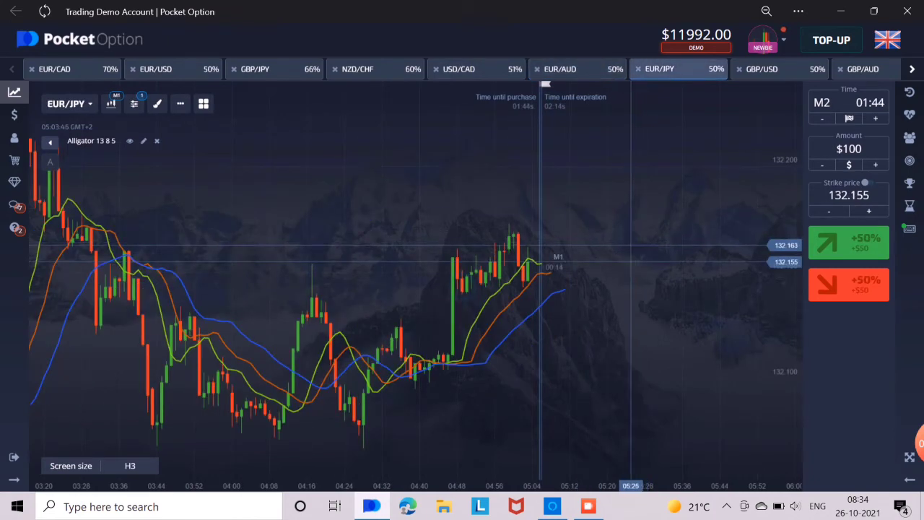
pyautogui.click(761, 69)
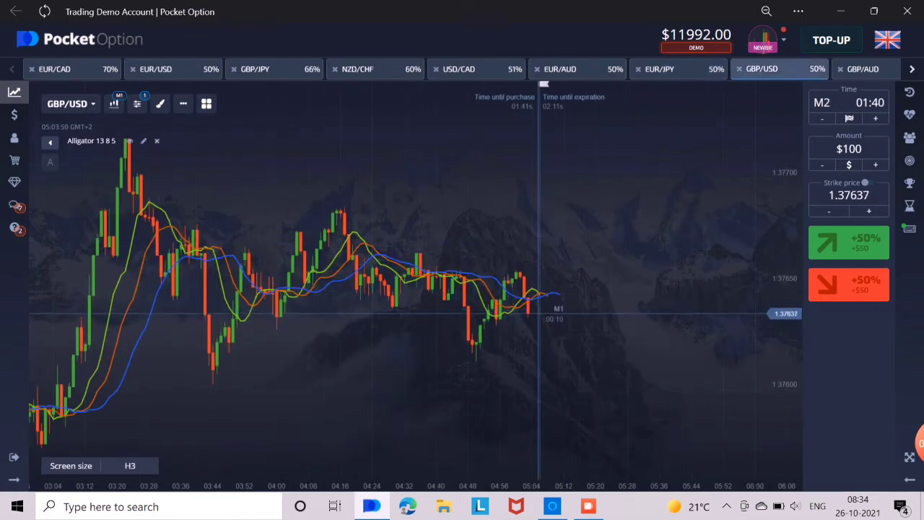
# - Check the Alligator lines on GBP/AUD, CAD/JPY, AUD/CAD and USD/JPY for an entry signal
pyautogui.click(912, 69)
pyautogui.click(912, 70)
pyautogui.click(912, 70)
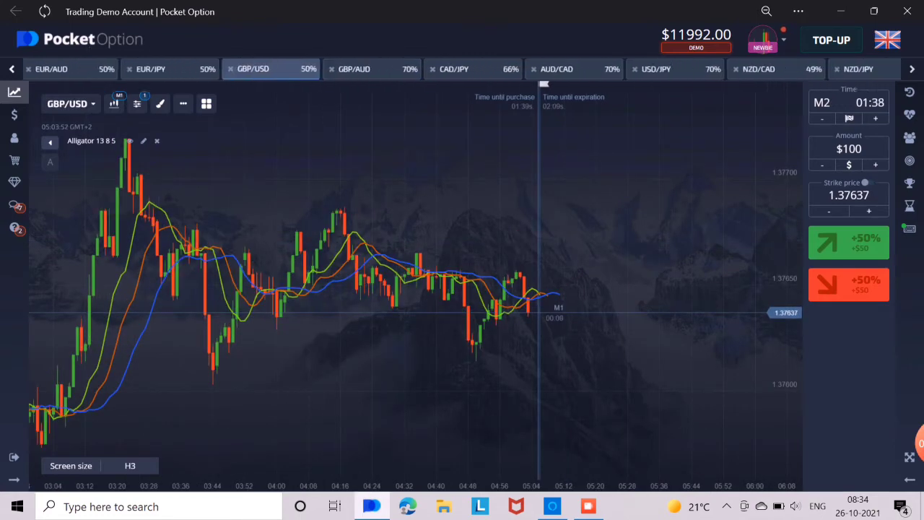
pyautogui.click(912, 70)
pyautogui.click(190, 69)
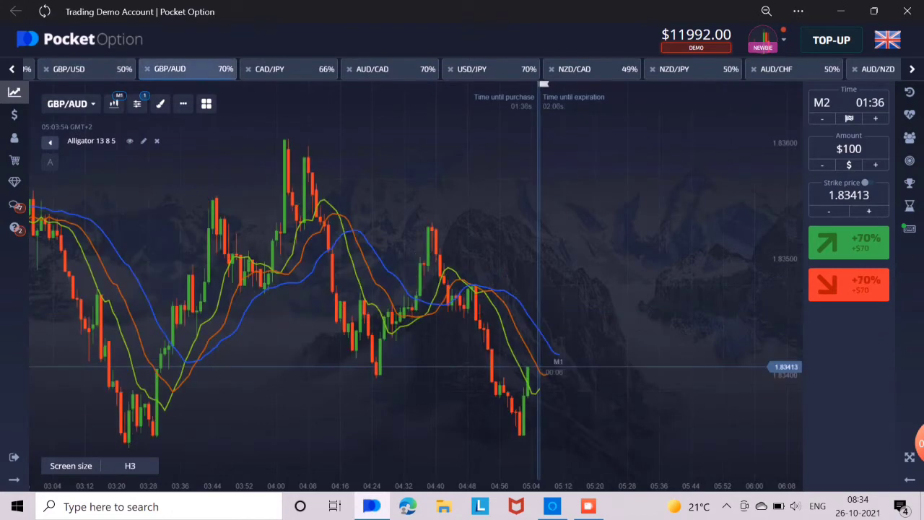
pyautogui.click(274, 68)
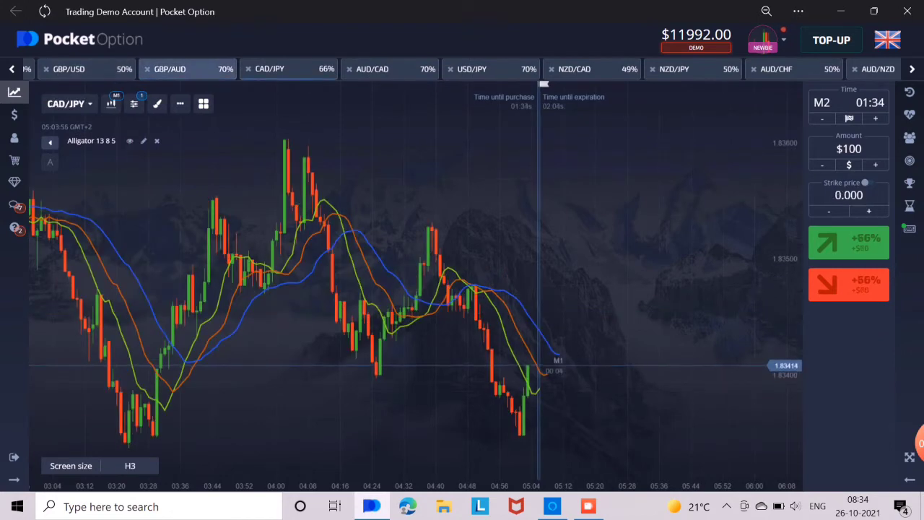
pyautogui.click(375, 70)
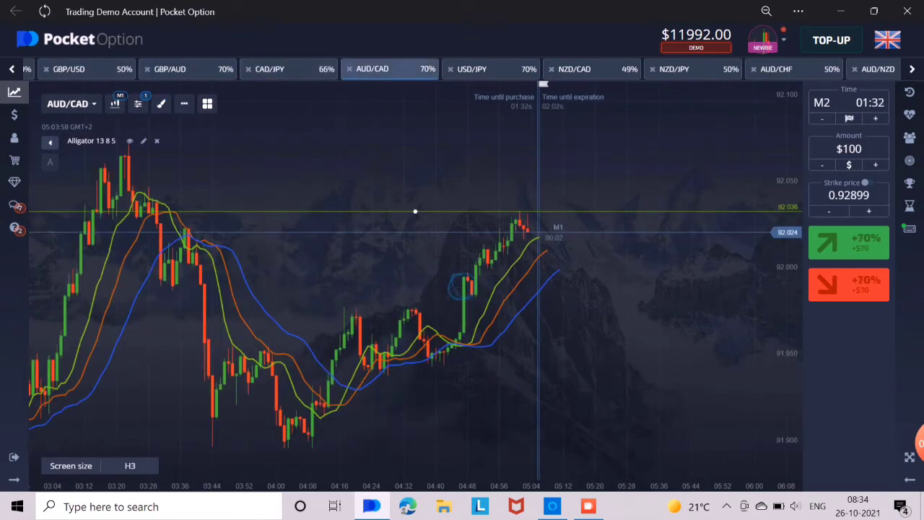
pyautogui.click(477, 69)
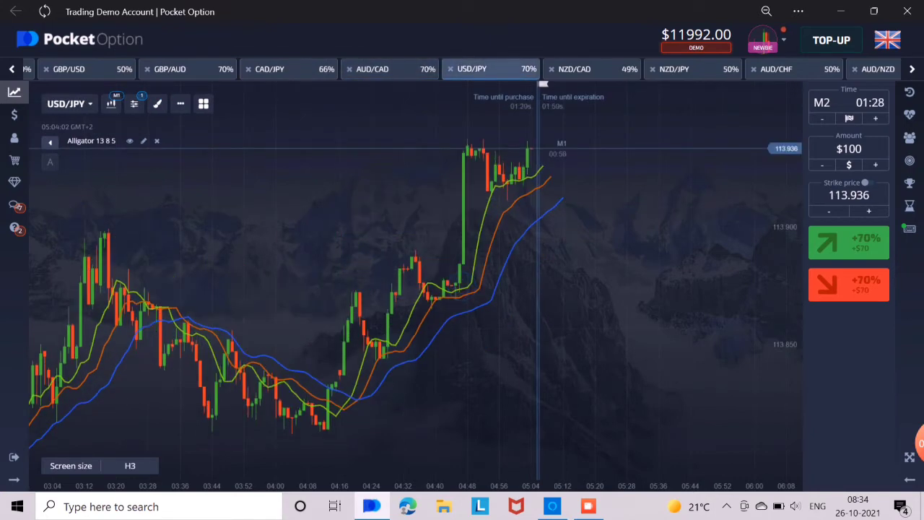
pyautogui.click(372, 68)
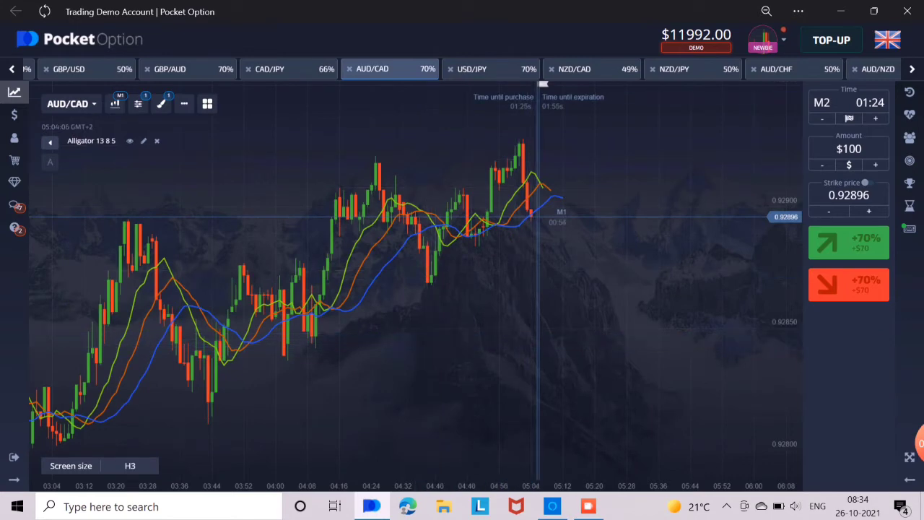
pyautogui.click(475, 70)
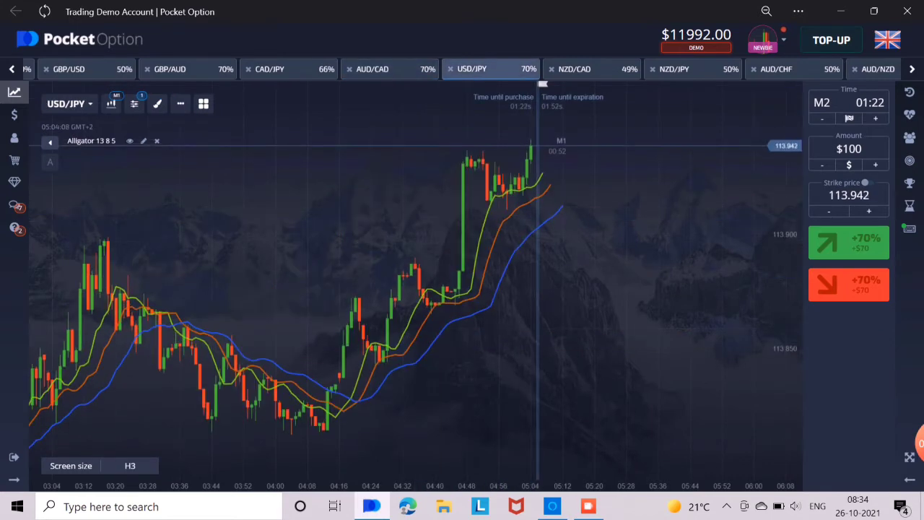
# - On NZD/CAD, set the trade time to M3 and place a $100 upward trade
pyautogui.click(574, 69)
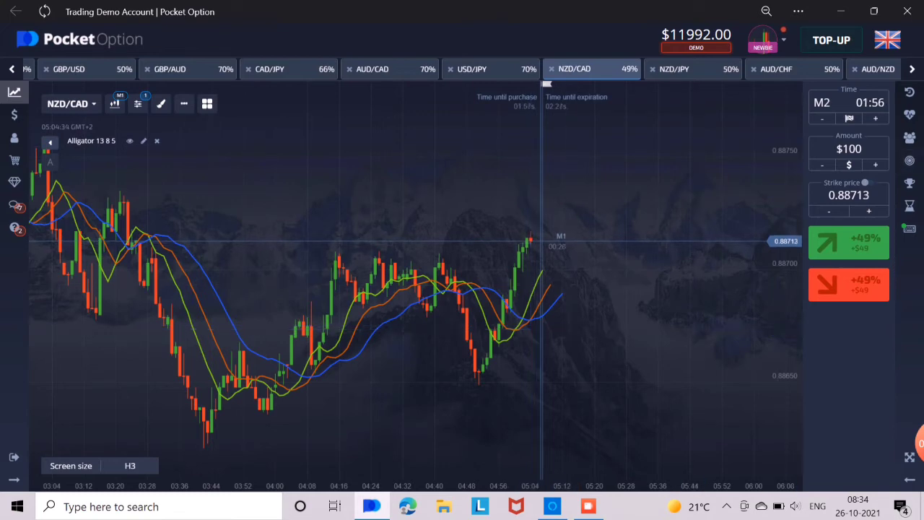
pyautogui.click(849, 102)
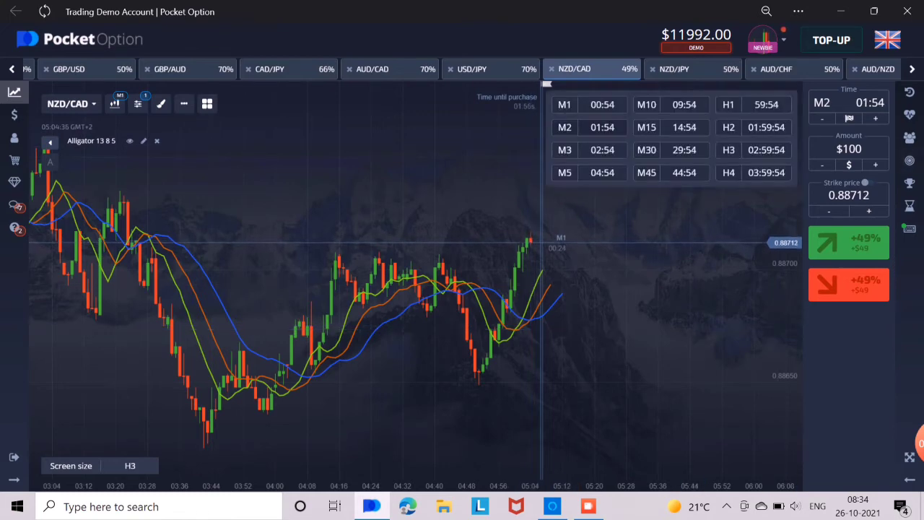
pyautogui.click(565, 150)
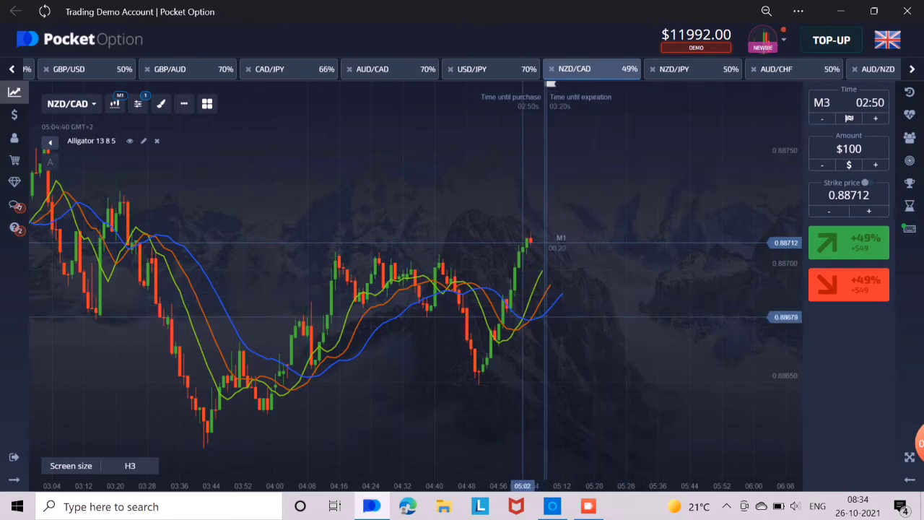
pyautogui.scroll(-2, 538, 320)
pyautogui.scroll(-1, 495, 320)
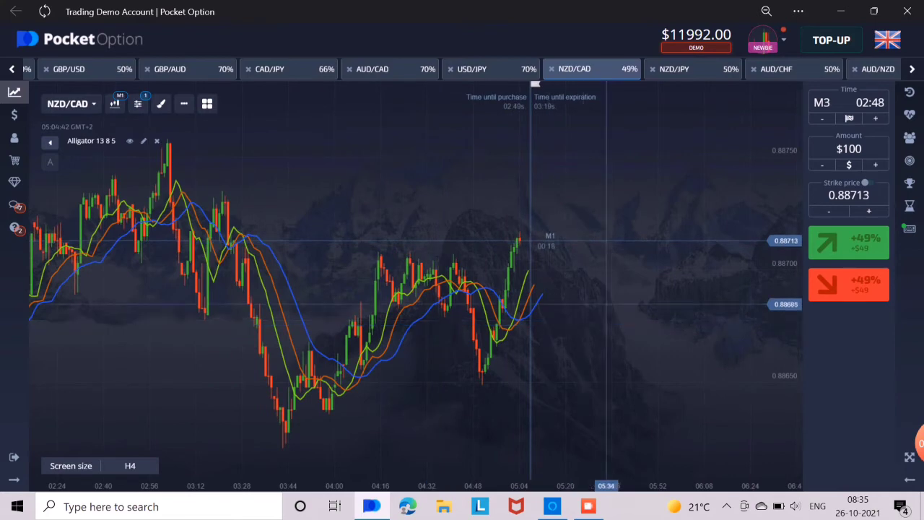
pyautogui.click(848, 243)
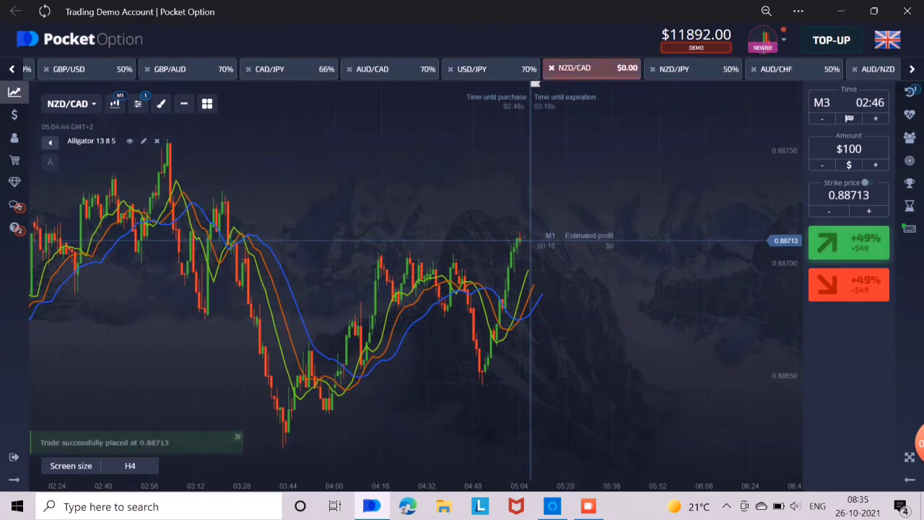
pyautogui.scroll(3, 580, 274)
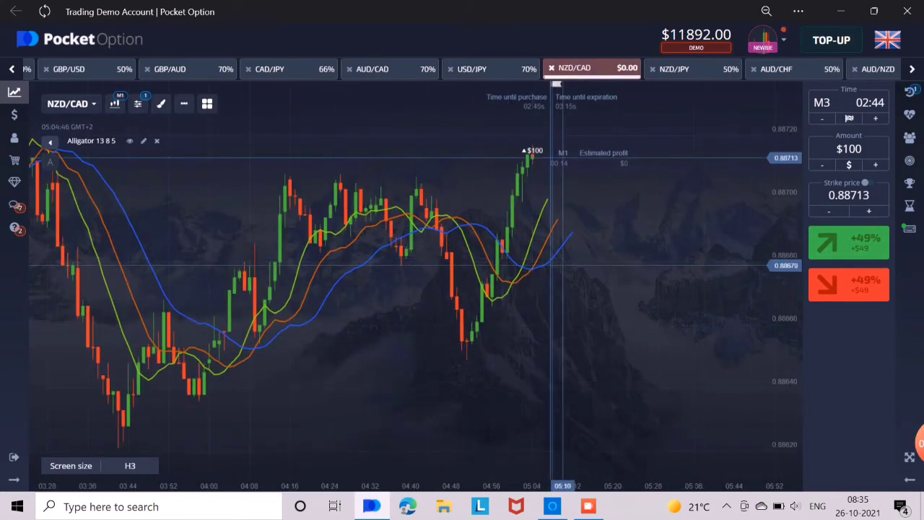
pyautogui.scroll(1, 550, 285)
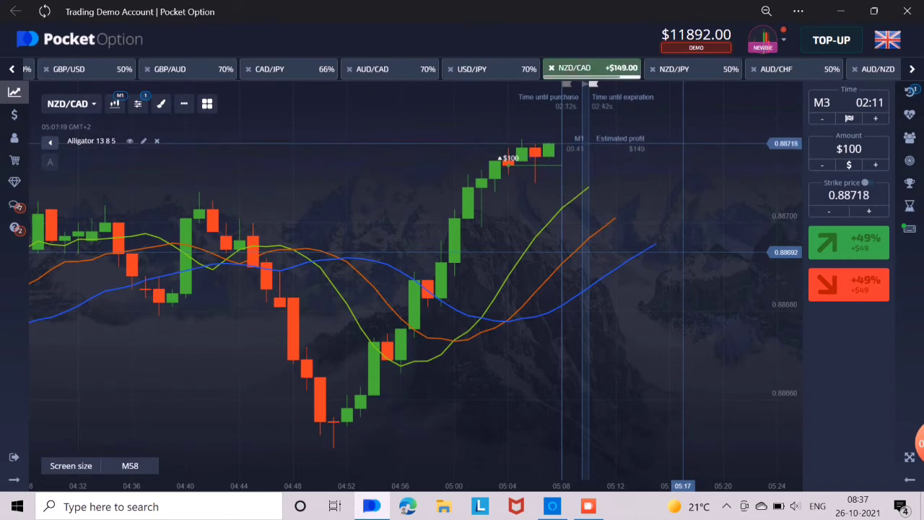
# - Follow the NZD/CAD trade in the list of opened trades until it expires, and close the list
pyautogui.click(910, 92)
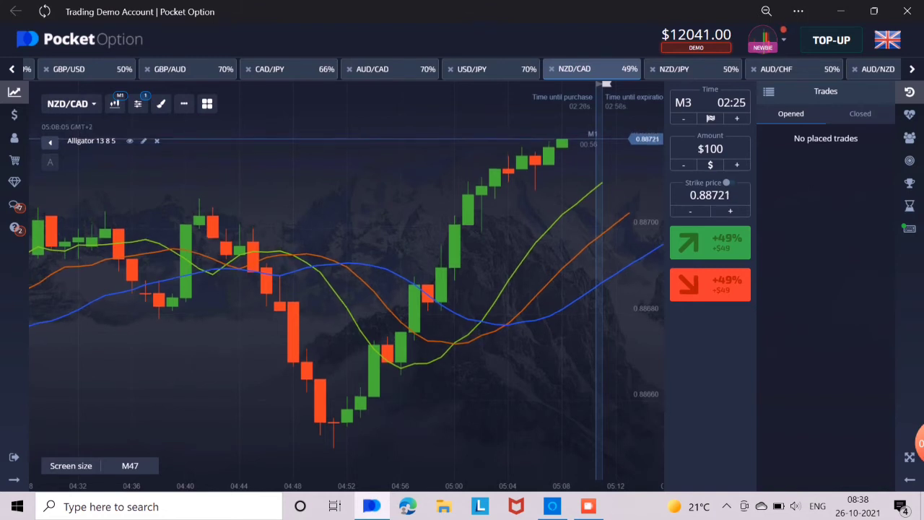
pyautogui.click(910, 93)
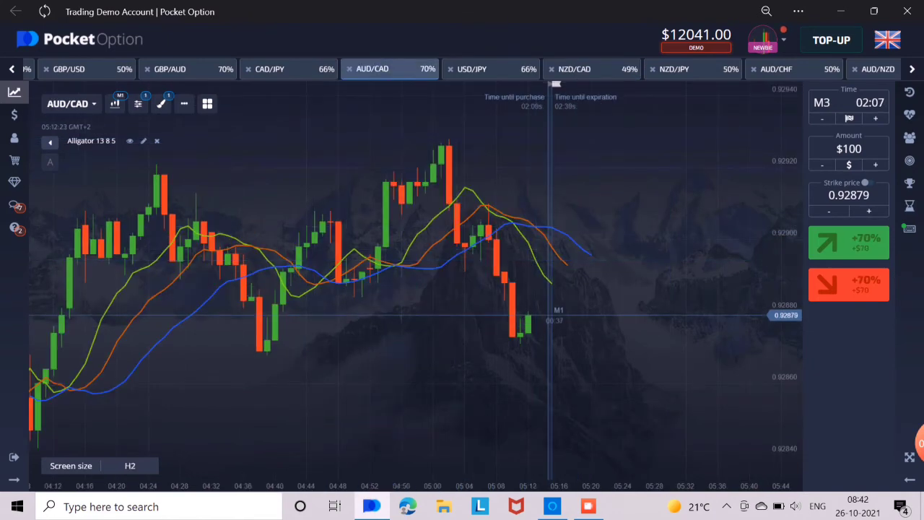
# - Place a $100 upward trade on GBP/AUD with an M3 trade time and show it in the list of opened trades
pyautogui.click(277, 69)
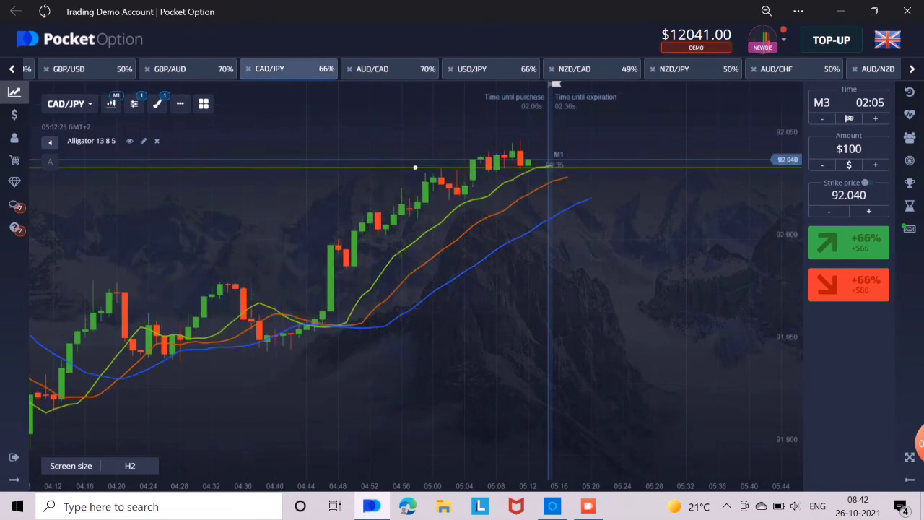
pyautogui.click(180, 69)
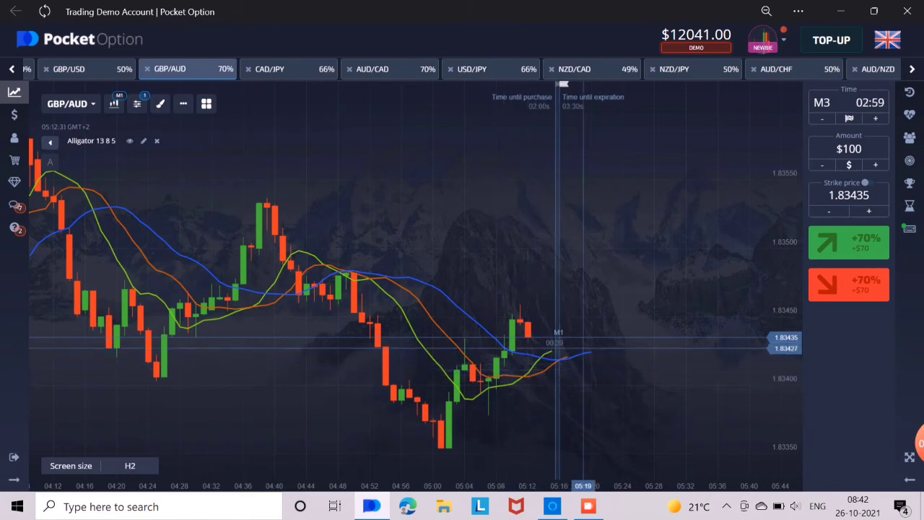
pyautogui.click(849, 242)
pyautogui.scroll(5, 684, 376)
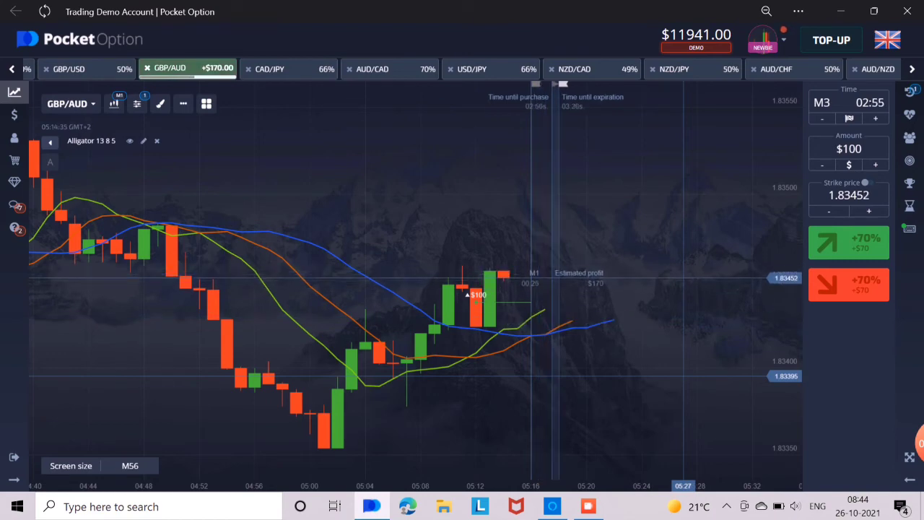
pyautogui.click(910, 92)
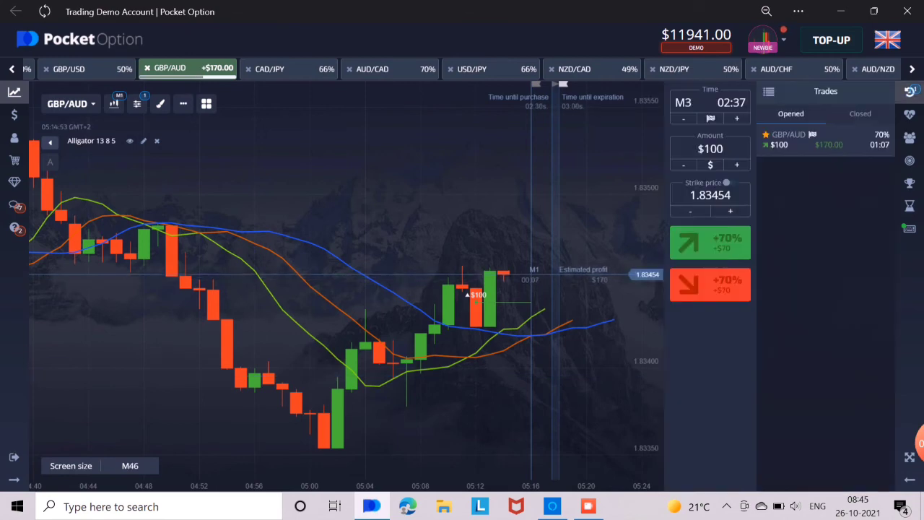